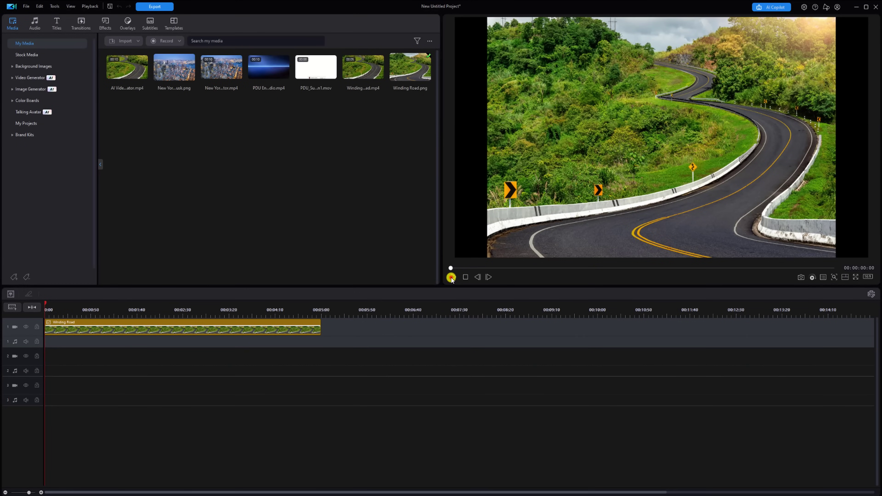
Play the project preview, then open Video Generator's Image to Video on the Image + Text tab
click(453, 277)
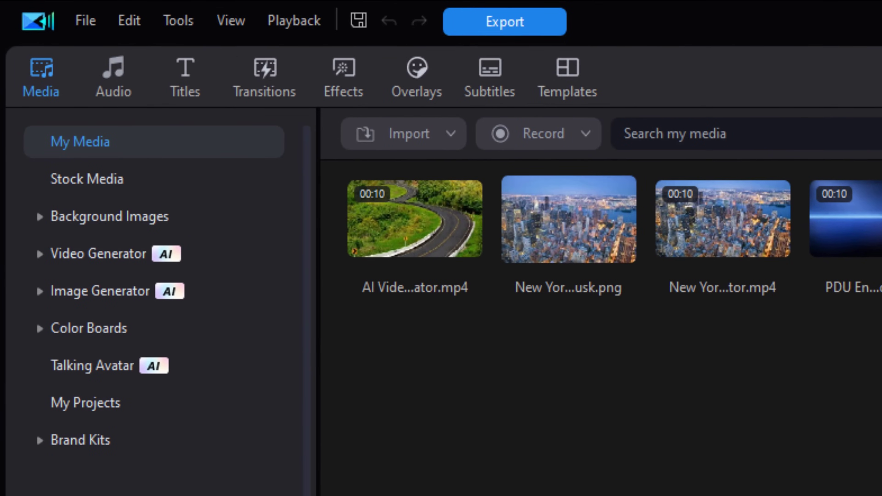
click(125, 258)
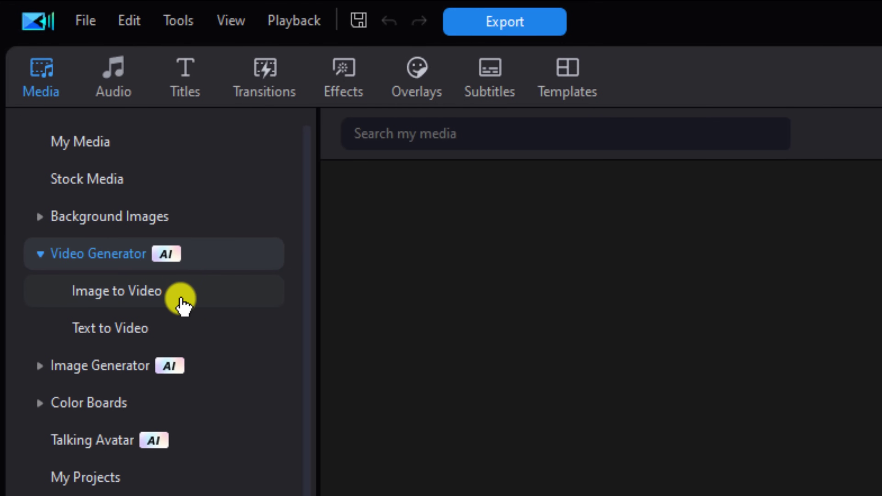
click(179, 299)
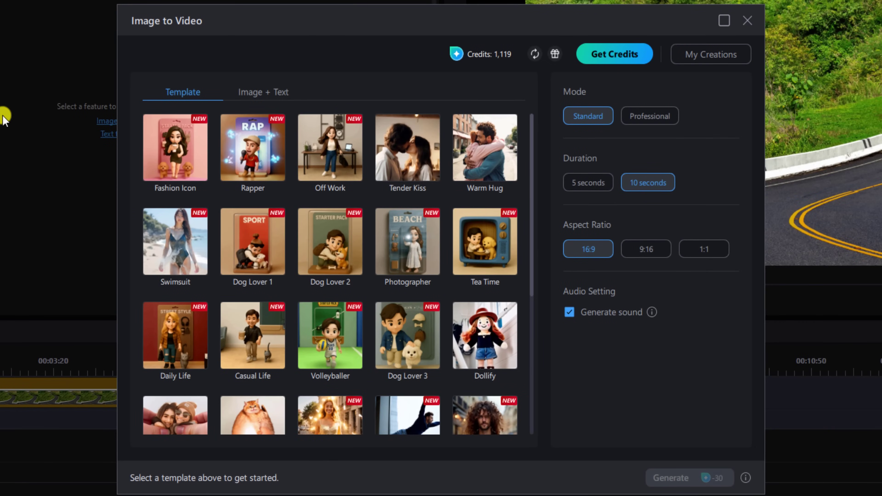
click(292, 94)
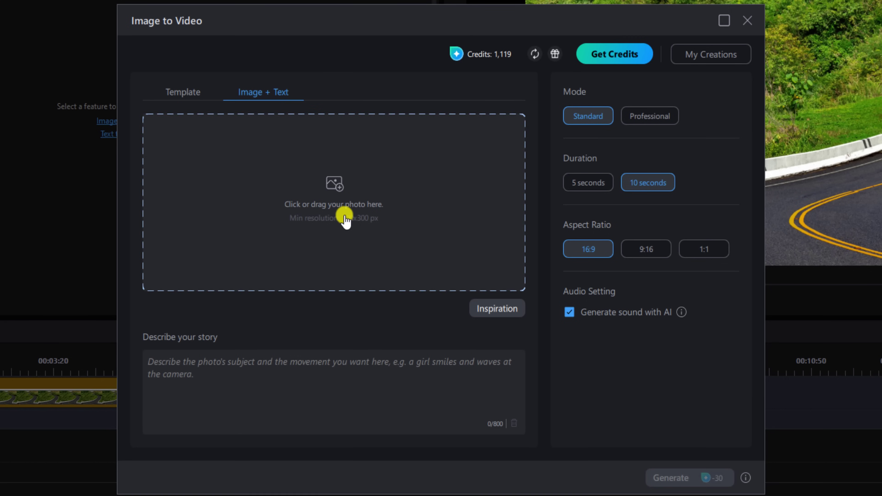
Load Winding Road.png as the generator's source photo
click(332, 228)
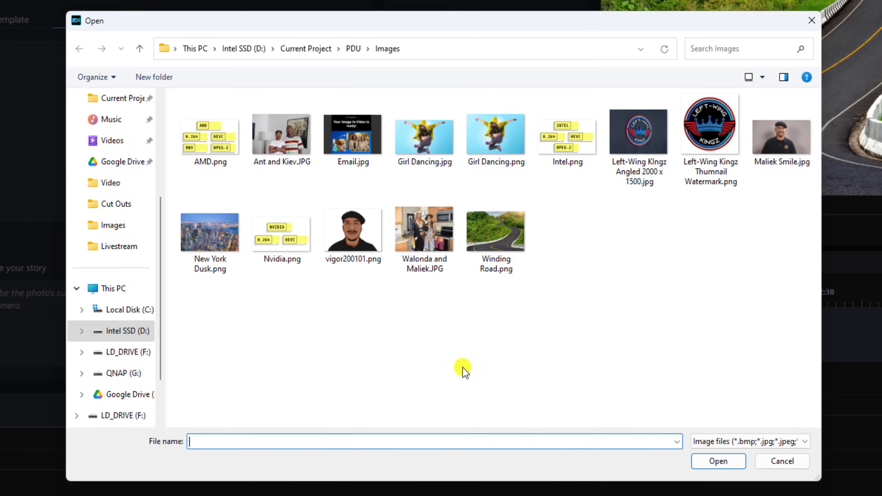
click(505, 245)
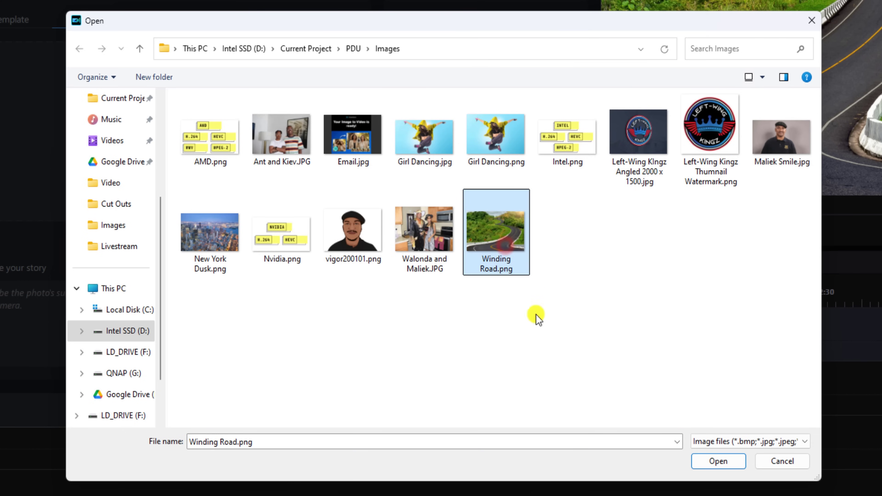
click(729, 462)
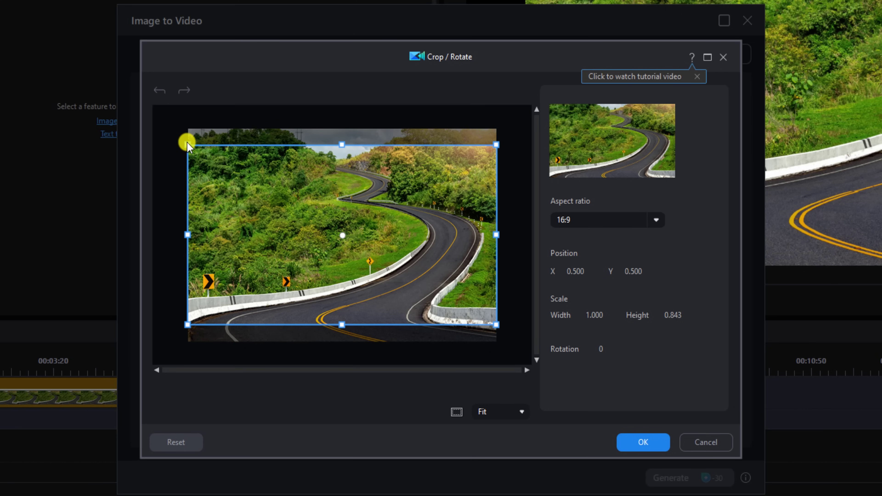
Drag the crop handles inward from the top-left and top to frame the winding road
drag(186, 145, 244, 187)
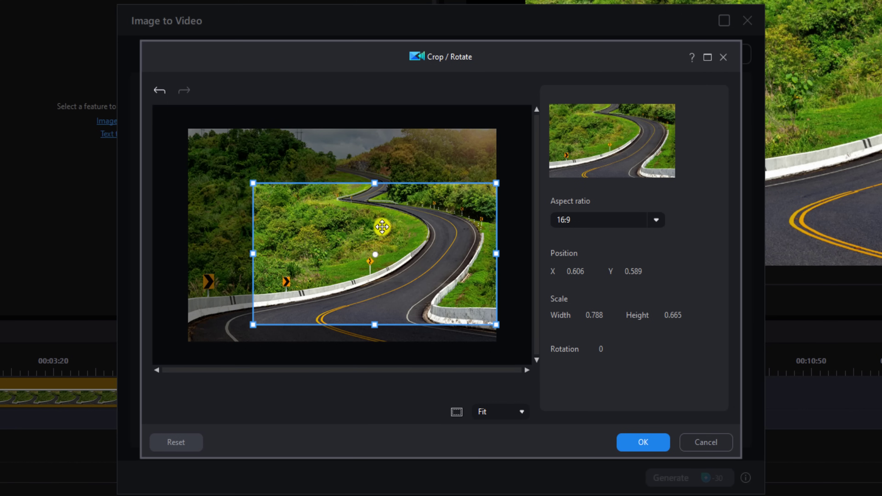
mouse_move(374, 182)
mouse_down()
mouse_move(375, 219)
mouse_move(378, 194)
mouse_up()
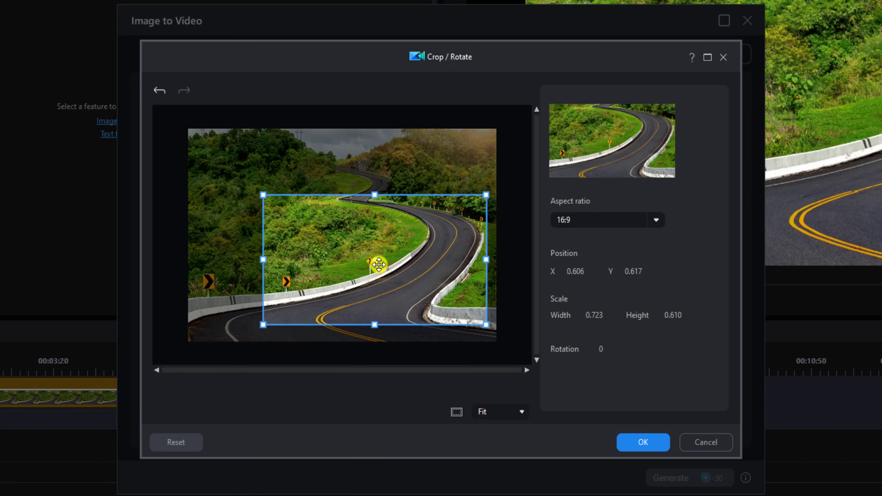
Set crop width 0.717, X 0.641 and Y 0.474, then apply the crop
click(605, 316)
double_click(605, 315)
text(0.717)
click(576, 271)
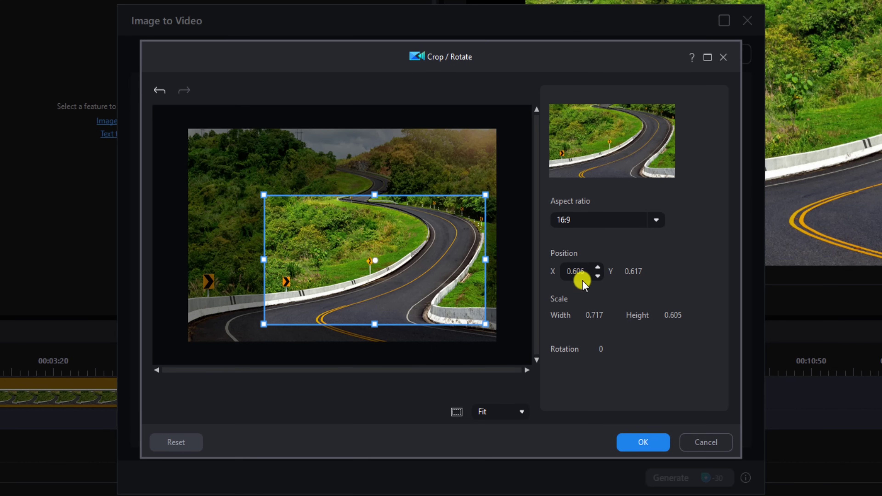
double_click(586, 271)
text(0.641)
key(Return)
double_click(645, 270)
text(0.474)
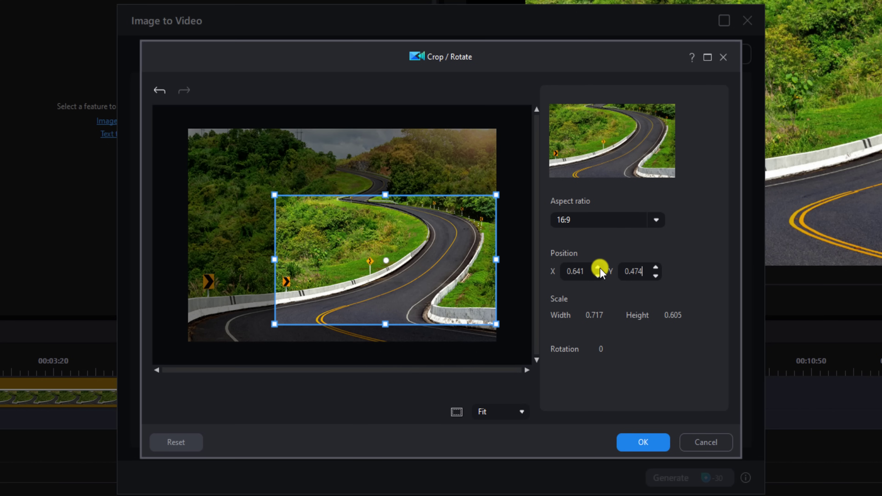
key(Return)
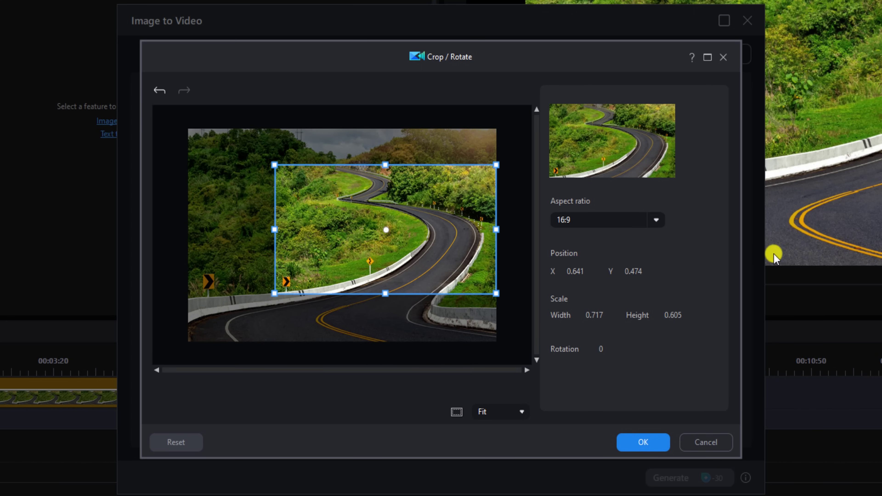
click(664, 443)
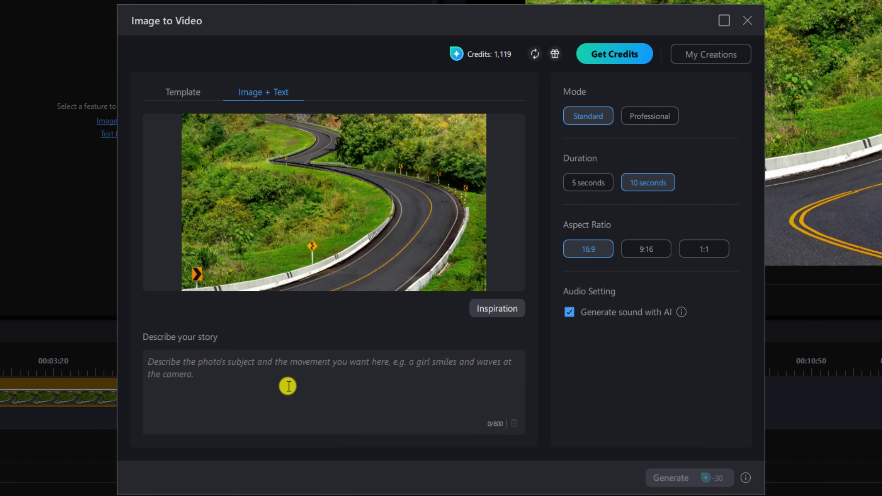
Enter the story description 'Follow the winding road' and request generation
click(288, 386)
text(Follow t)
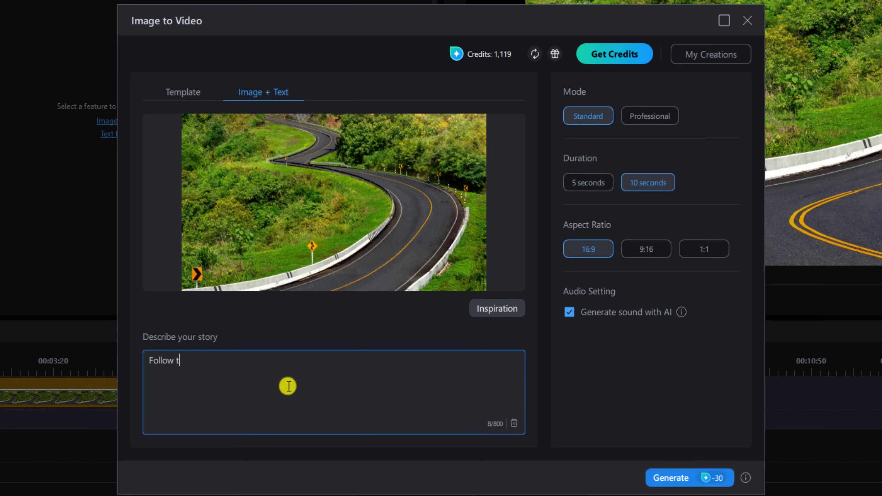
text(he winding road)
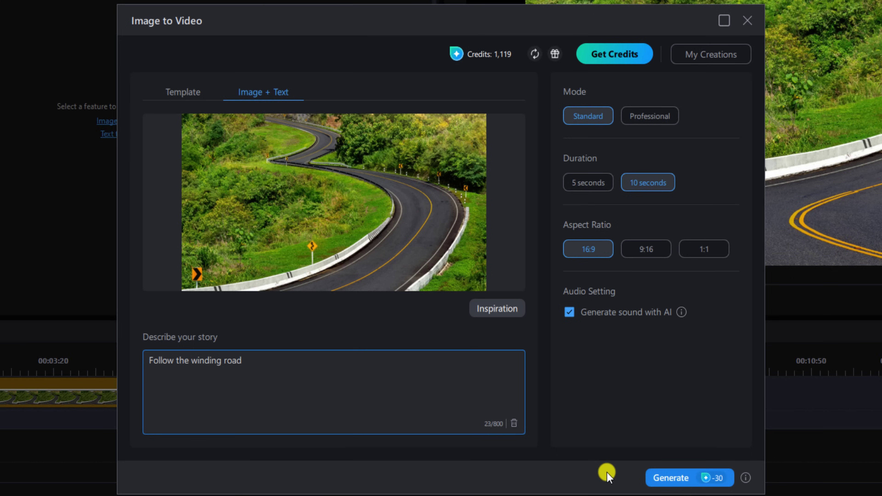
click(693, 486)
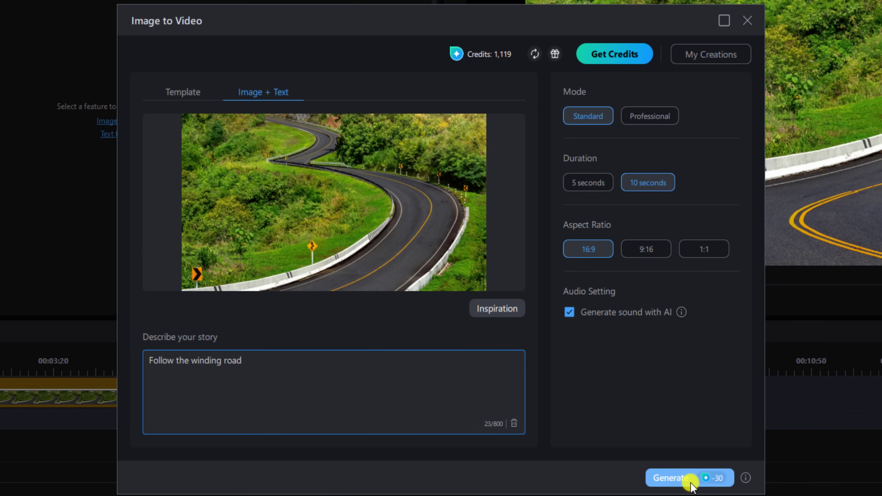
Submit the image-to-video generation and dismiss the background-processing notice
click(693, 486)
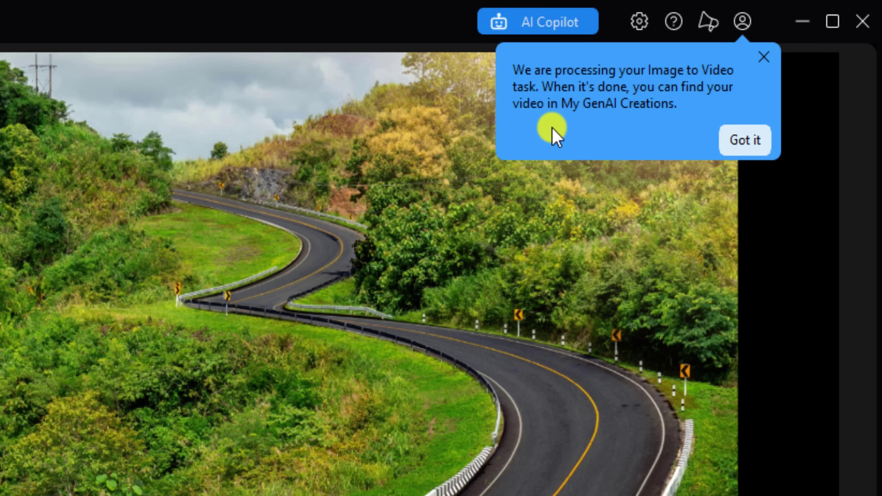
click(742, 146)
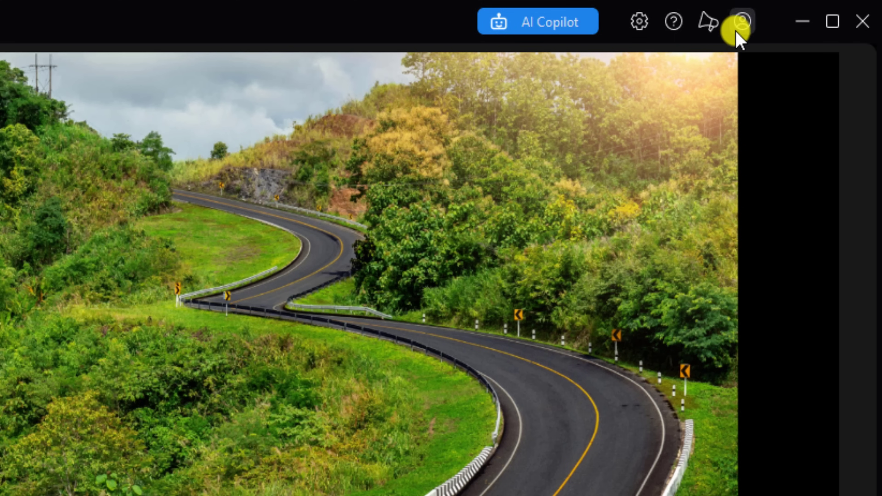
Open My GenAI Creations from the account menu and select the AI Video Generator's Winding Road video
click(740, 24)
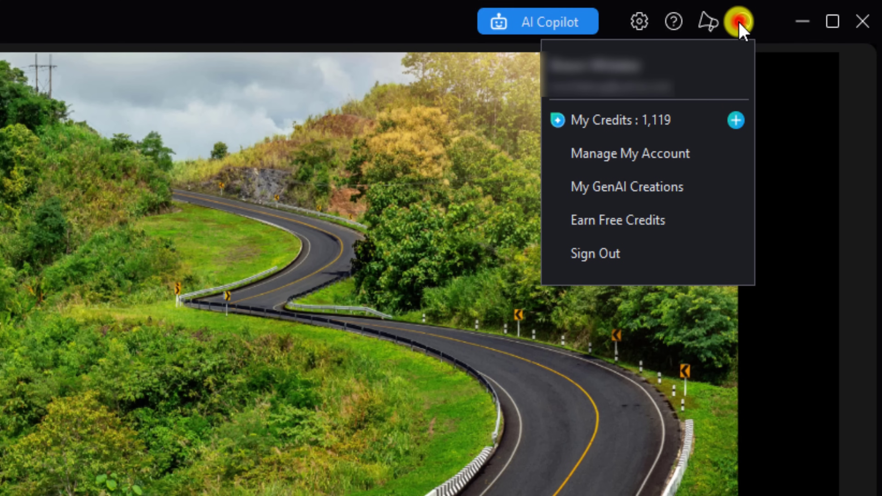
click(708, 195)
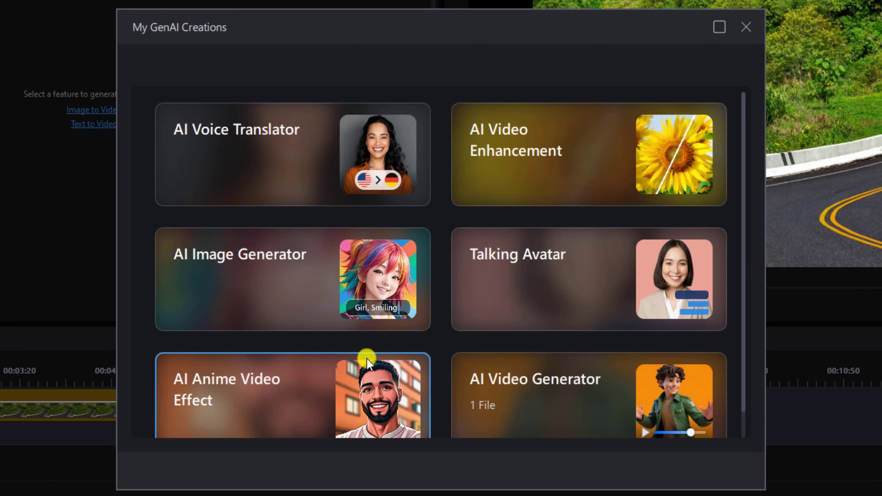
scroll(314, 372, down, 1)
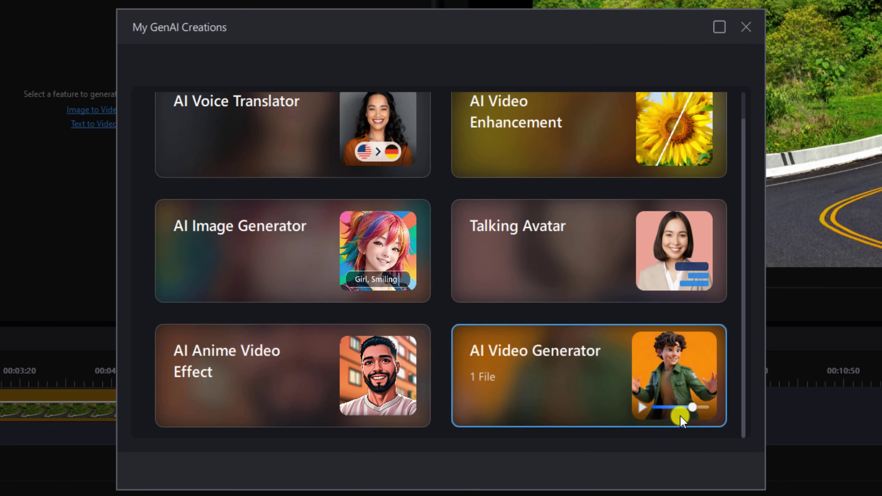
click(540, 389)
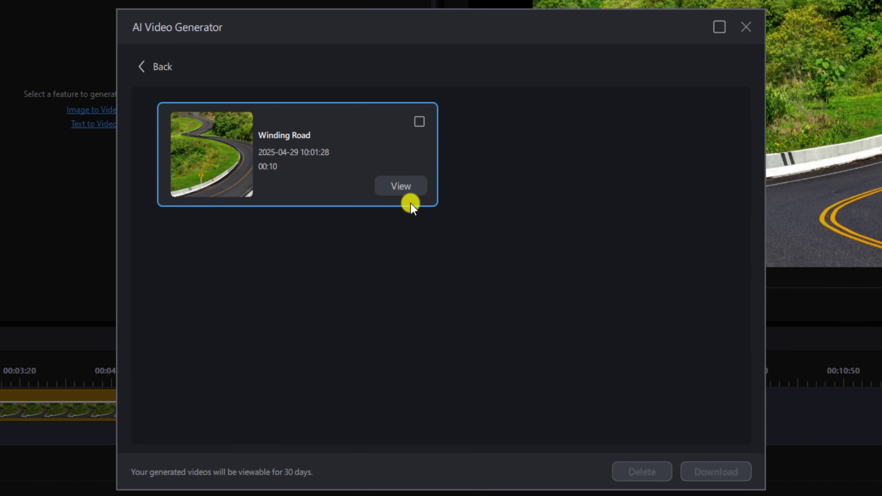
click(405, 192)
View the generated 10-second Winding Road clip
click(405, 192)
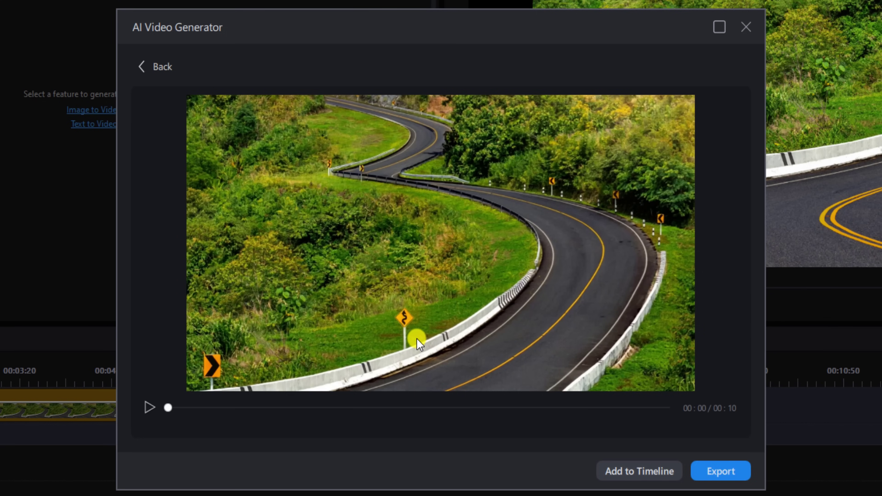
Add the Winding Road clip after the original image, mute the first track, and play it
click(615, 471)
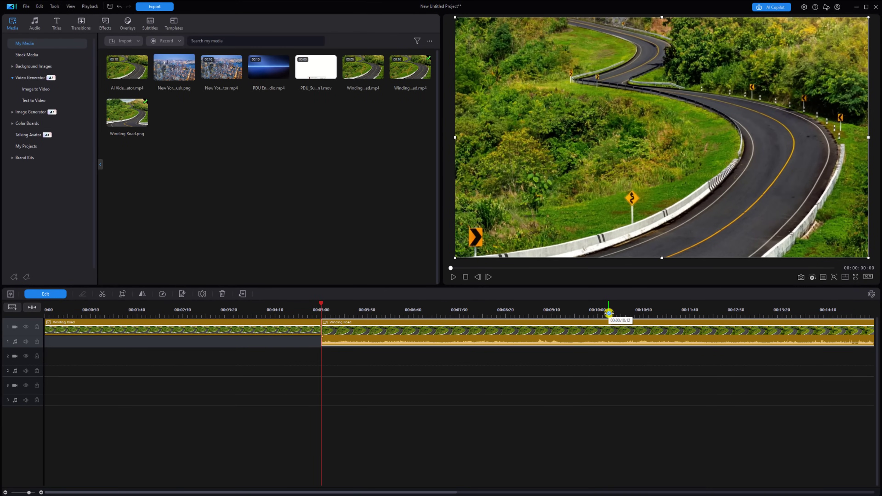
click(608, 313)
click(453, 277)
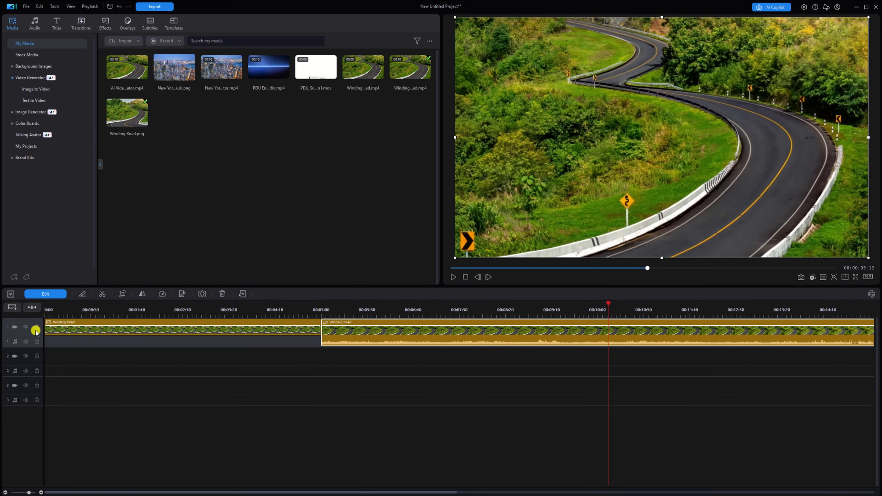
click(26, 341)
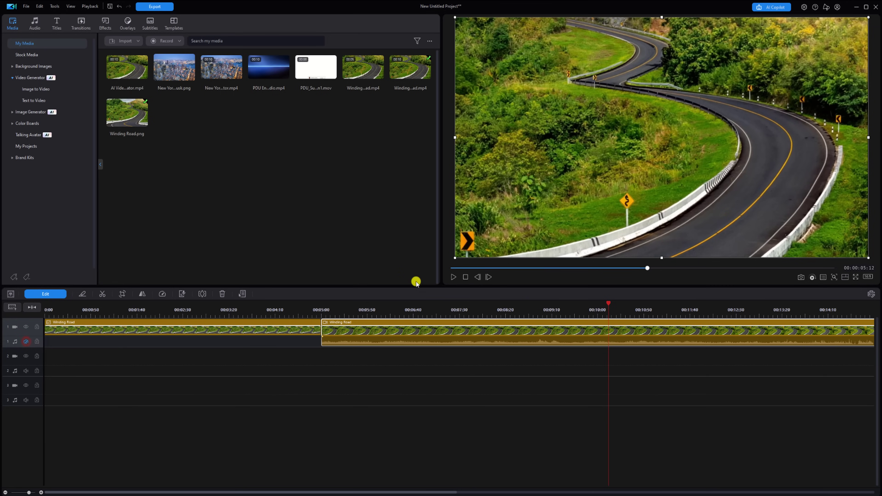
click(452, 278)
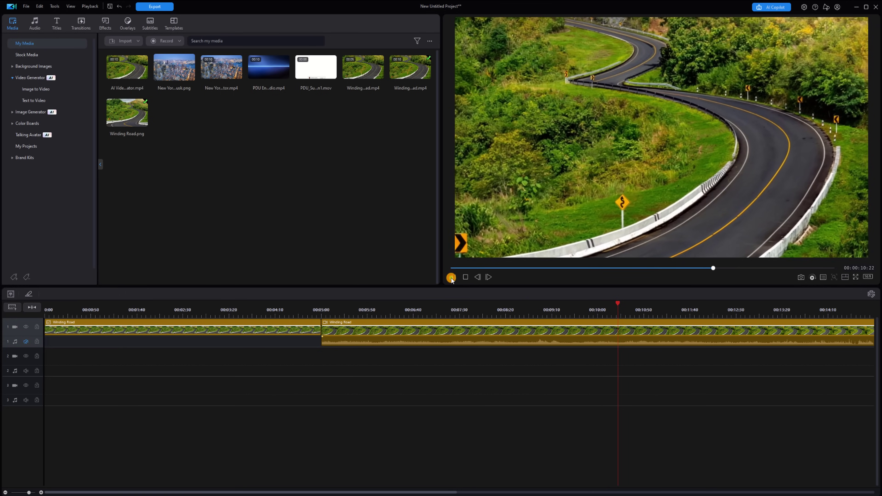